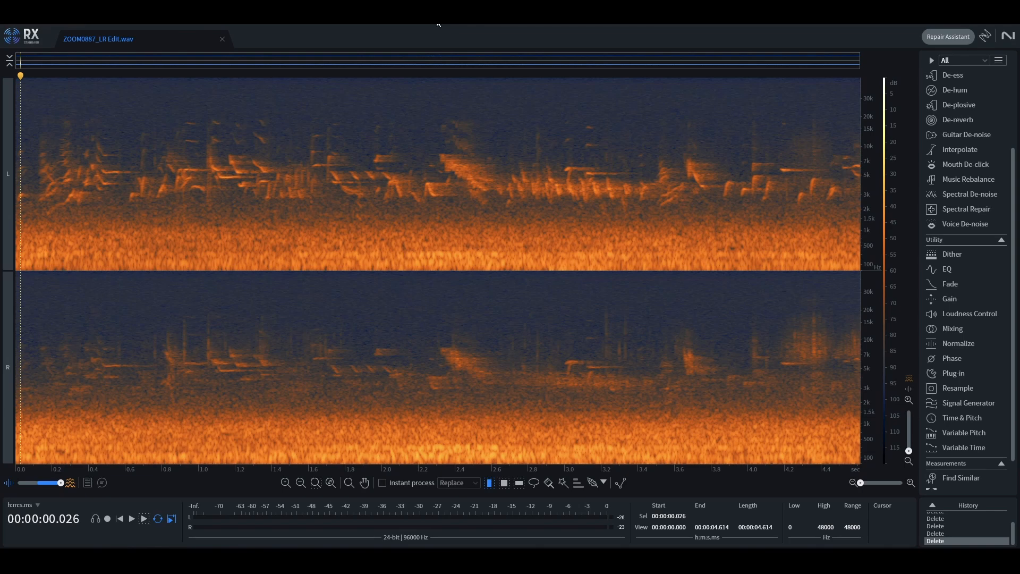
# Step: Play back the recording to review the bird call
pyautogui.press('space')
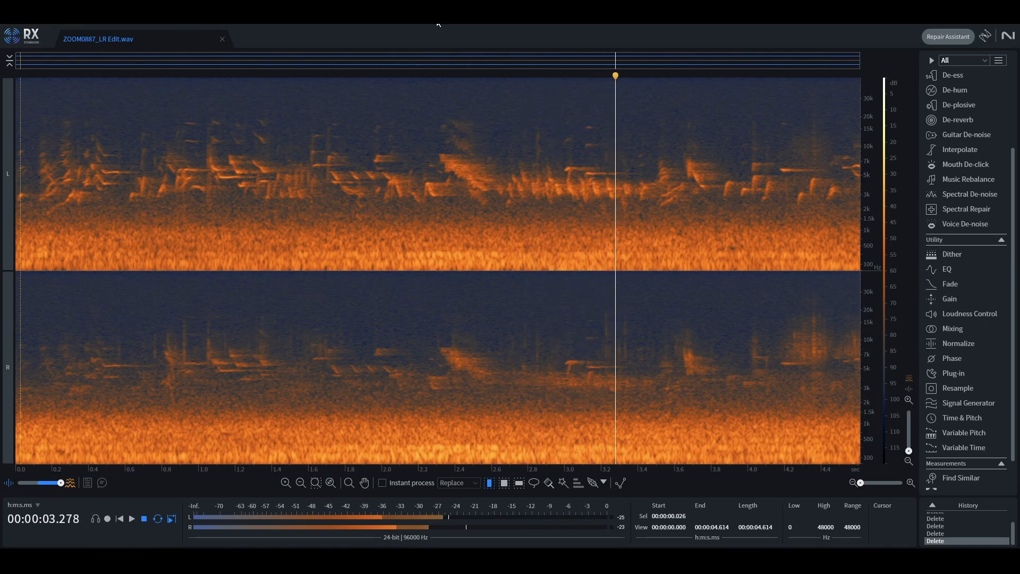
pyautogui.press('space')
pyautogui.click(782, 178)
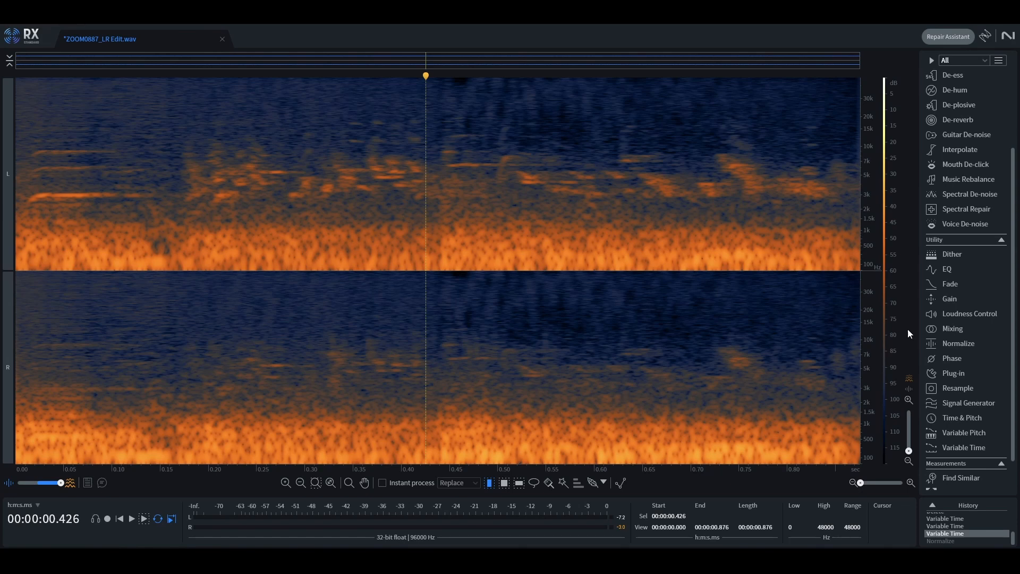
# Step: Normalize the clip to a target peak level of -3.00 dBFS
pyautogui.click(961, 349)
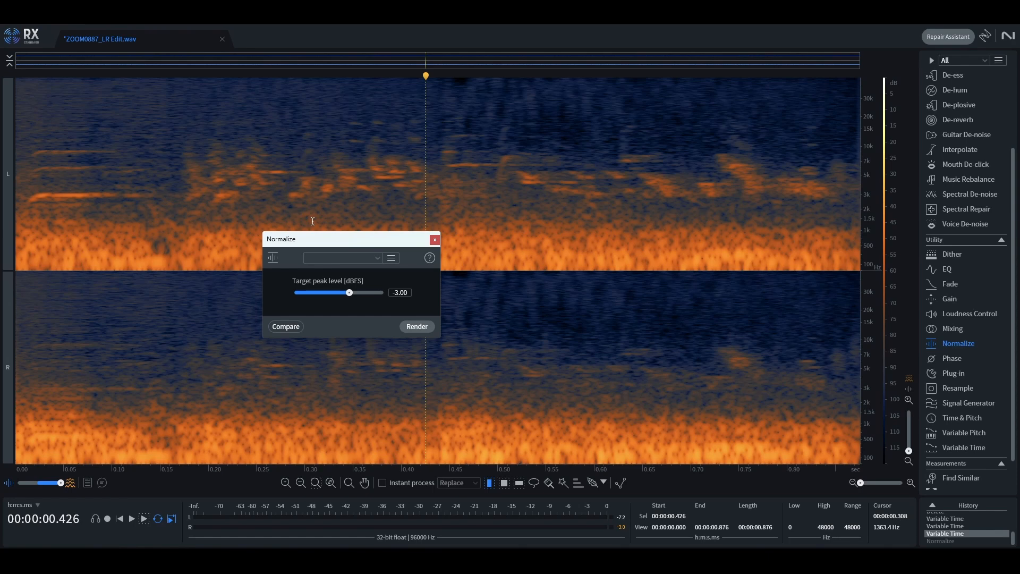
pyautogui.click(949, 300)
pyautogui.moveTo(119, 169)
pyautogui.mouseDown()
pyautogui.moveTo(90, 168)
pyautogui.moveTo(100, 167)
pyautogui.mouseUp()
pyautogui.press('Return')
# Step: Play the normalized clip from the start to review it
pyautogui.press('space')
pyautogui.click(20, 76)
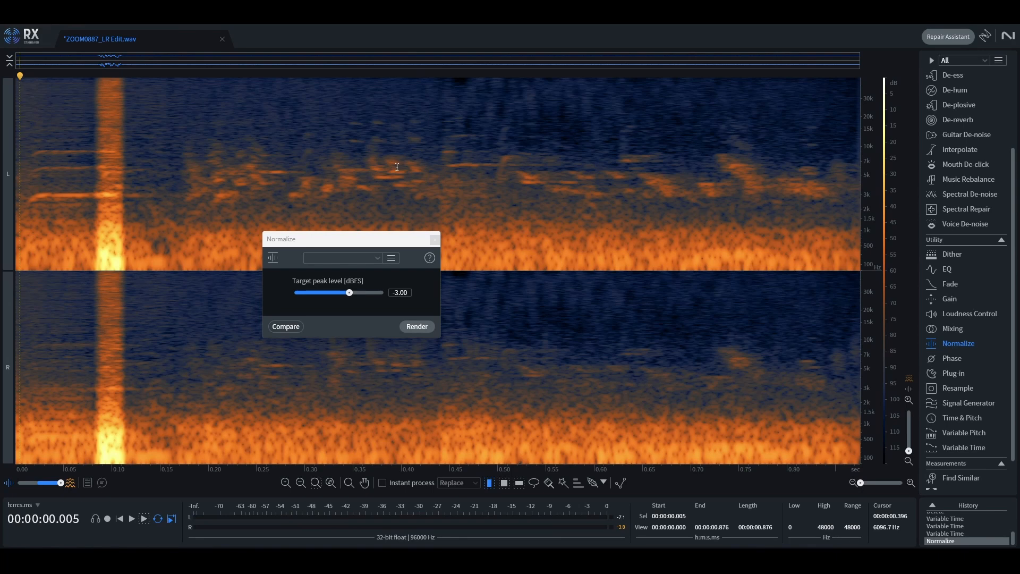
pyautogui.press('space')
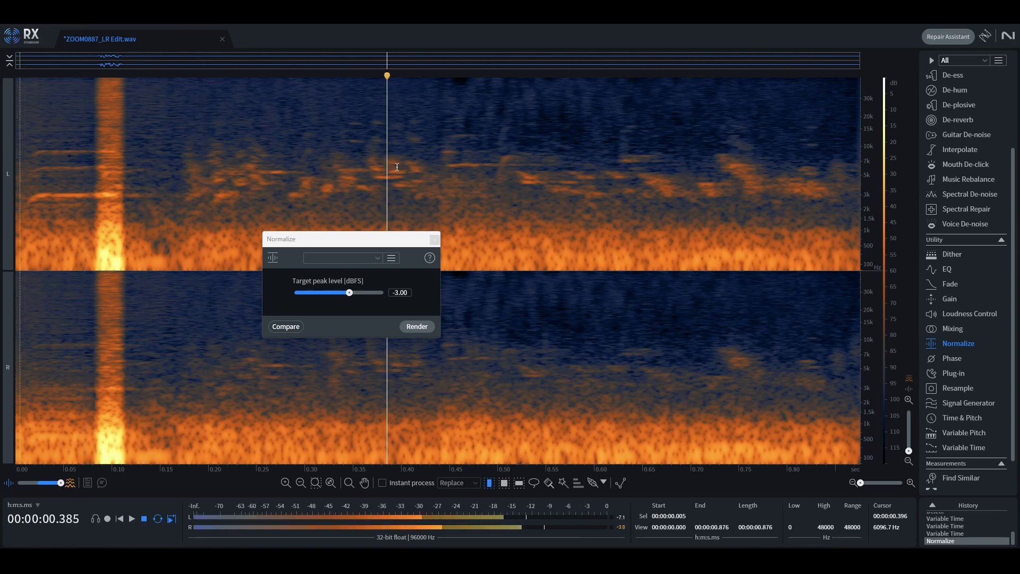
pyautogui.press('space')
# Step: Select the loud transient near 0.08–0.12 s and render the EQ boosting the high bands on it
pyautogui.moveTo(94, 200); pyautogui.dragTo(132, 202)
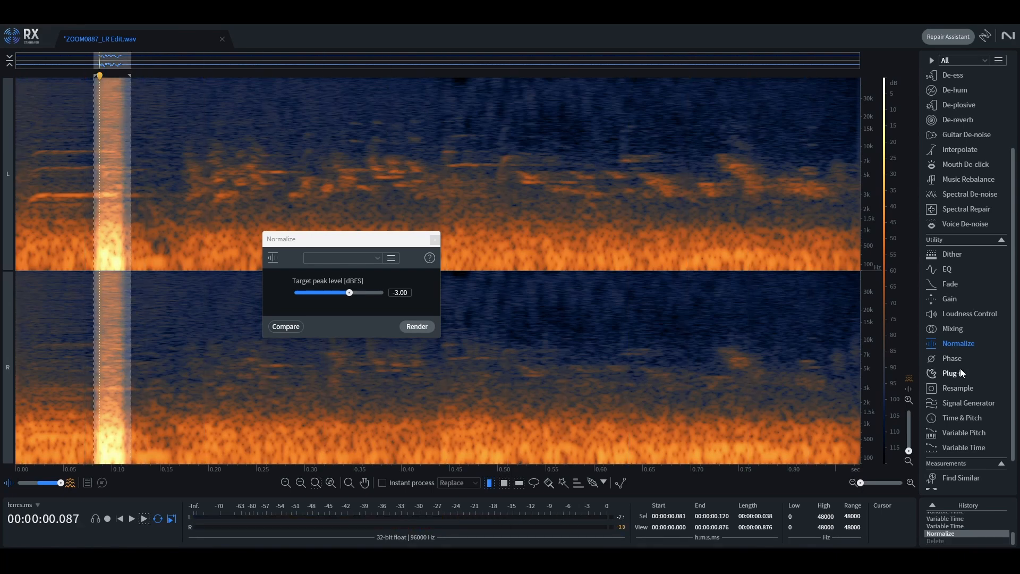
pyautogui.click(948, 269)
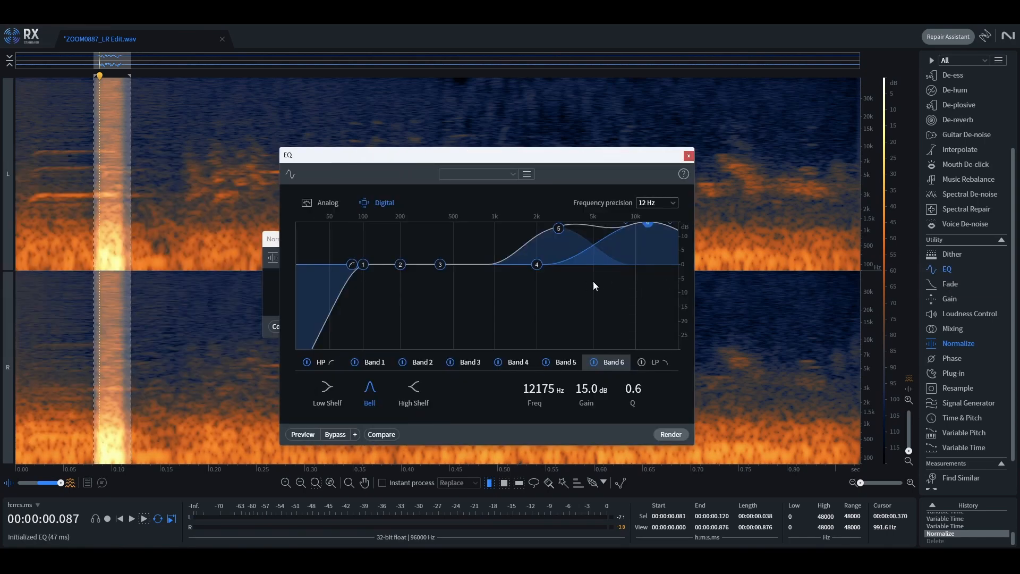
pyautogui.click(670, 434)
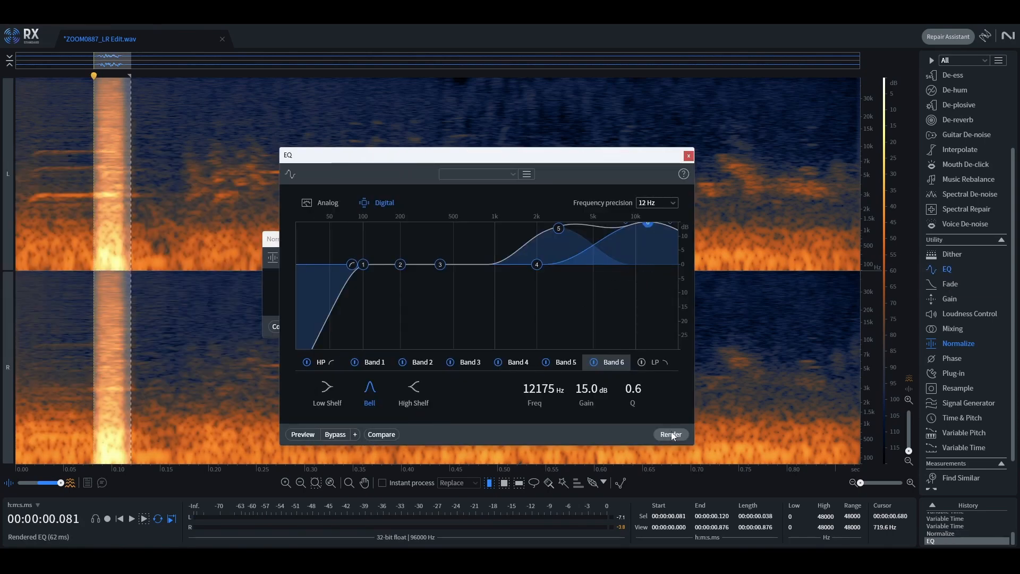
pyautogui.press('space')
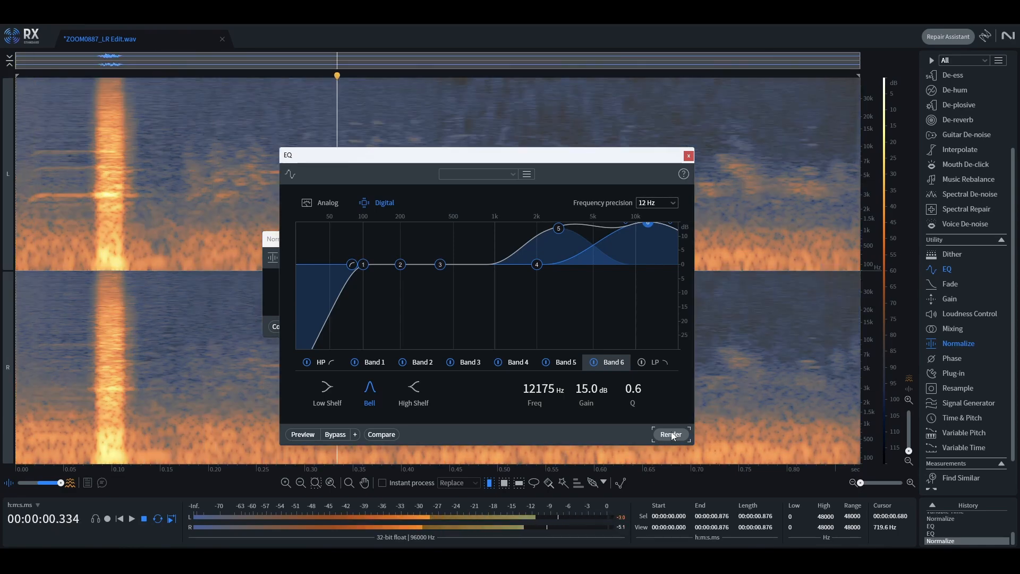
# Step: Brush-select the upper part of the transient and paste three copies of it just after it
pyautogui.hotkey('ctrl', 'd')
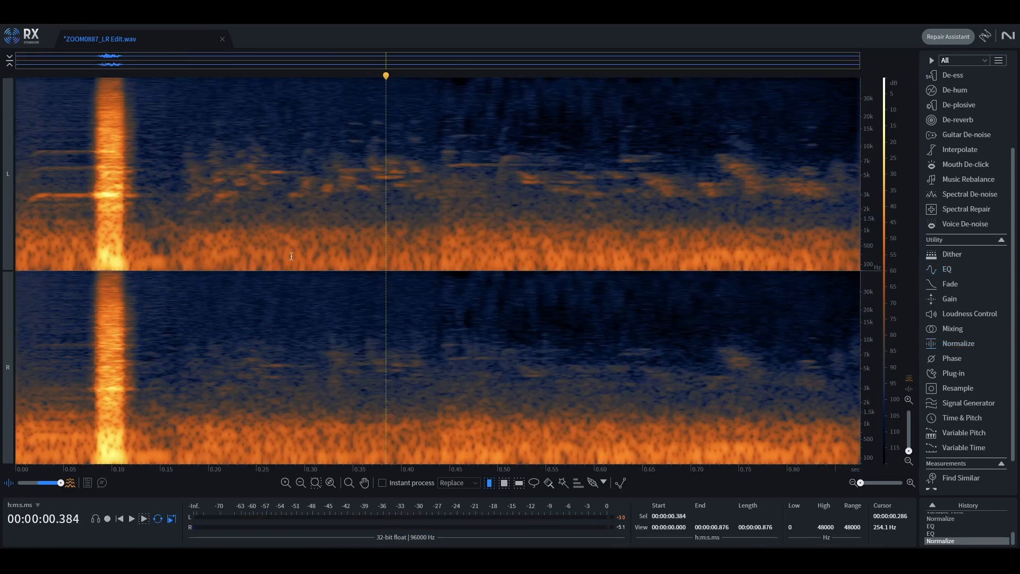
pyautogui.press('b')
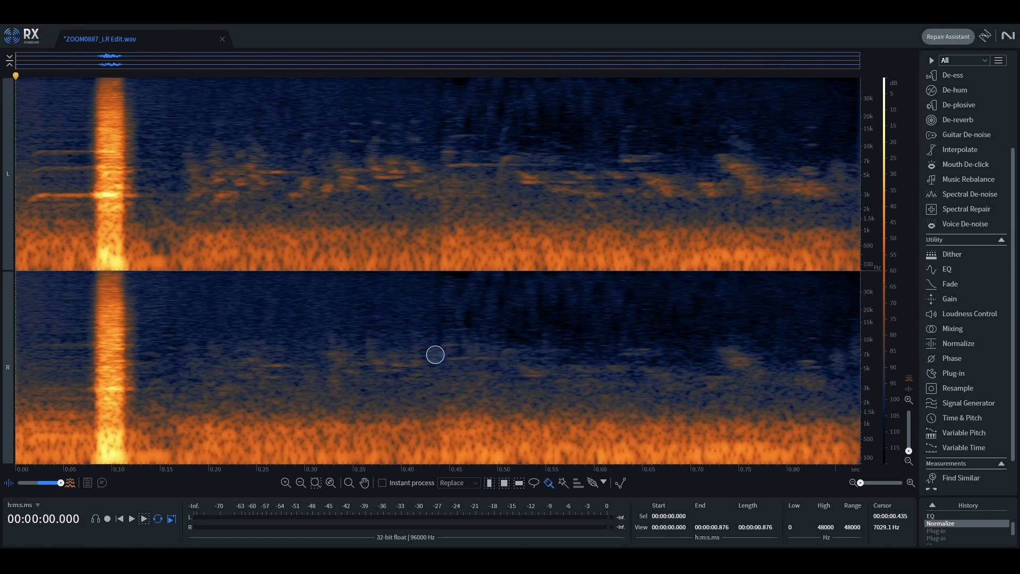
pyautogui.moveTo(111, 125)
pyautogui.mouseDown()
pyautogui.moveTo(114, 162)
pyautogui.moveTo(187, 155)
pyautogui.mouseUp()
pyautogui.hotkey('ctrl', 'c')
pyautogui.hotkey('ctrl', 'v')
pyautogui.hotkey('ctrl', 'v')
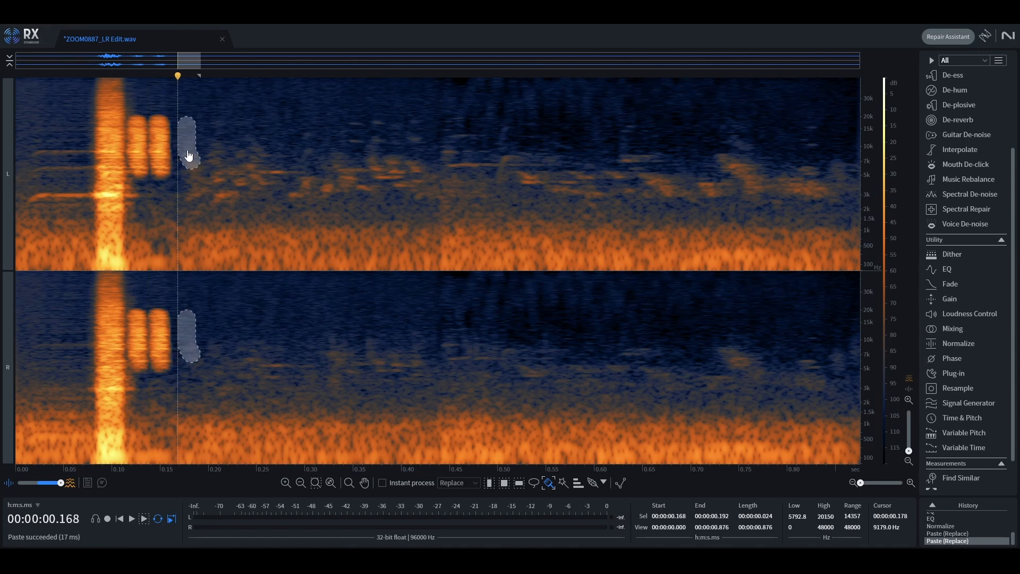
pyautogui.hotkey('ctrl', 'v')
# Step: Brush-select the lower part of the transient and paste copies of it beneath the pasted blocks
pyautogui.press('space')
# Step: Silence everything after about 0.21 s
pyautogui.press('space')
pyautogui.moveTo(118, 191); pyautogui.dragTo(104, 268)
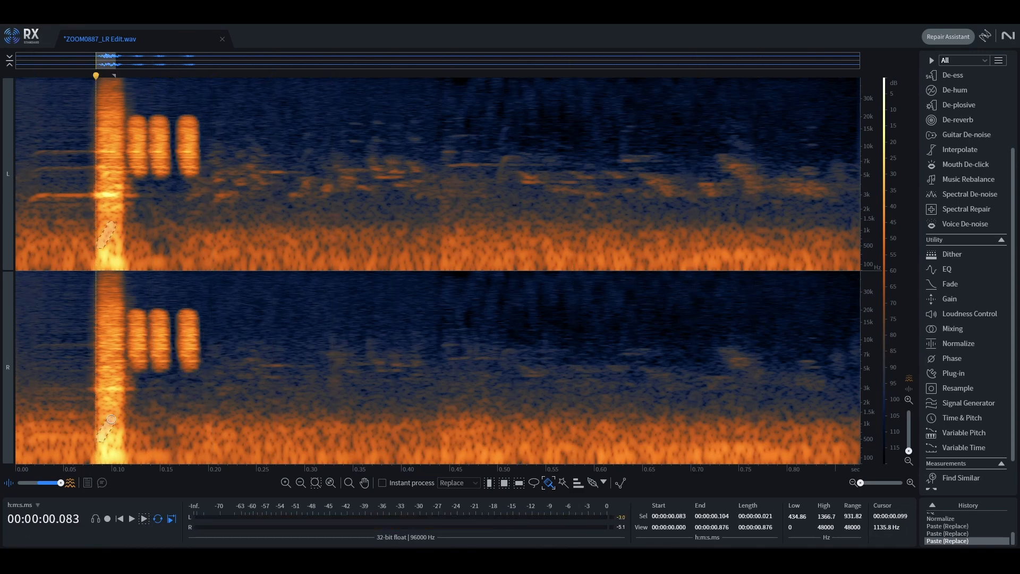
pyautogui.hotkey('ctrl', 'c')
pyautogui.moveTo(111, 223); pyautogui.dragTo(133, 223)
pyautogui.hotkey('ctrl', 'v')
pyautogui.moveTo(133, 224); pyautogui.dragTo(163, 223)
pyautogui.hotkey('ctrl', 'v')
pyautogui.press('space')
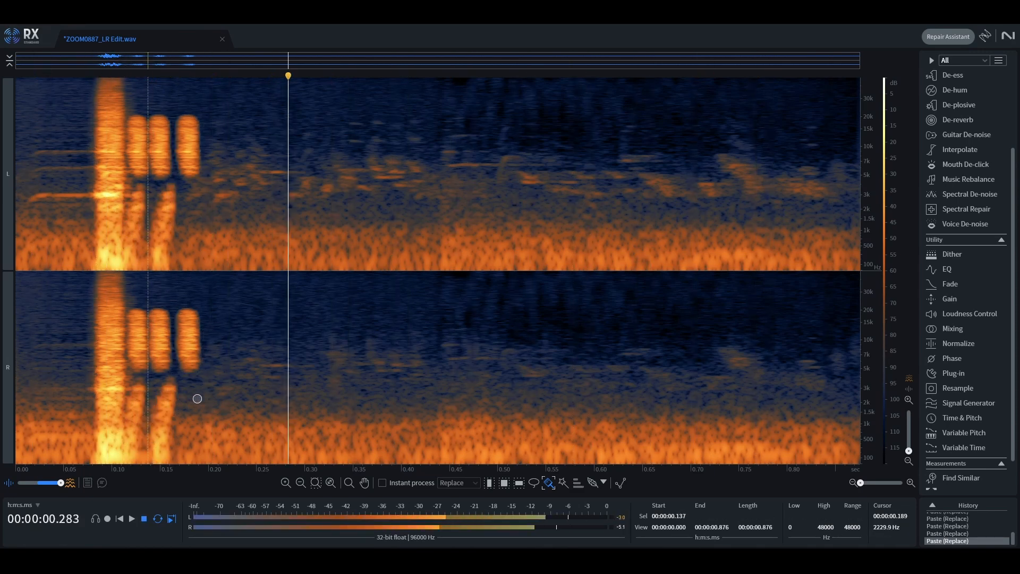
pyautogui.press('space')
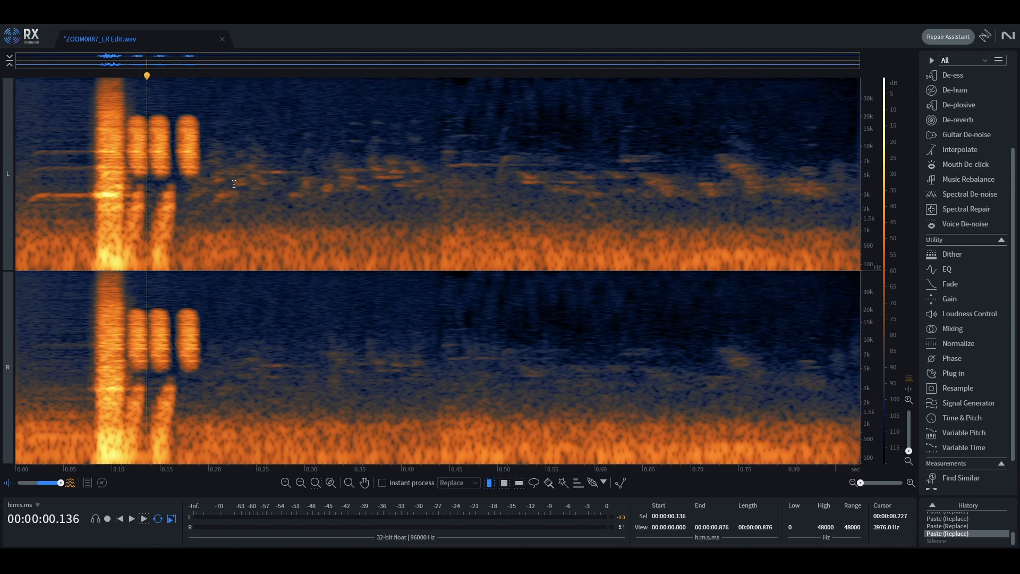
pyautogui.moveTo(217, 184); pyautogui.dragTo(904, 197)
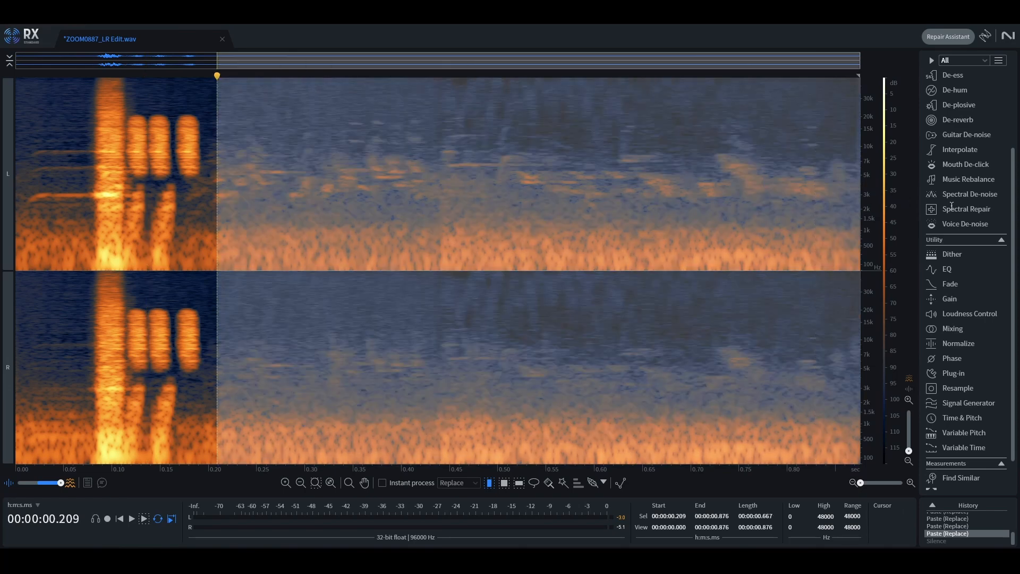
pyautogui.press('BackSpace')
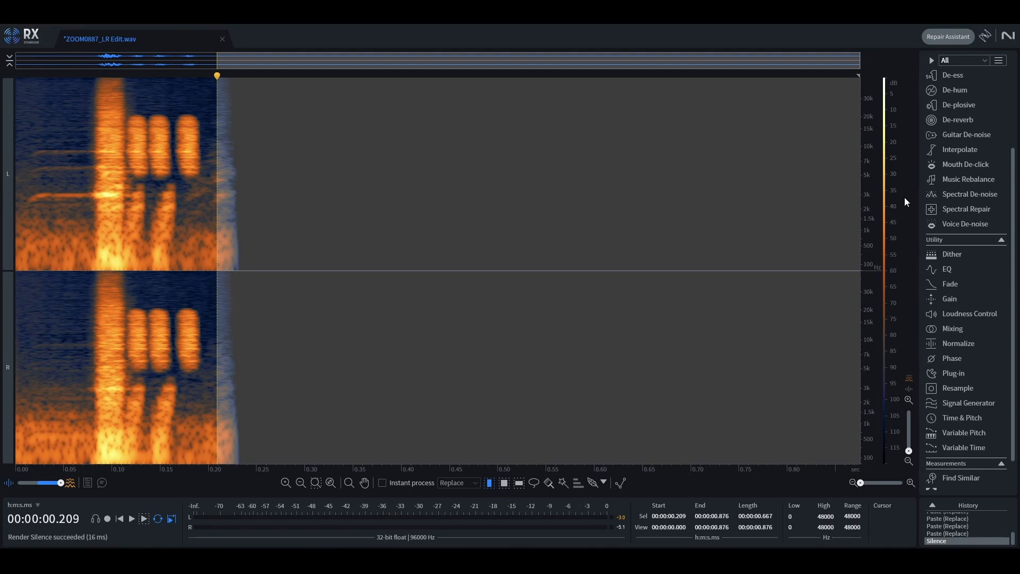
# Step: Delete the short leading section before the transient
pyautogui.hotkey('ctrl', 'd')
pyautogui.press('space')
pyautogui.hotkey('ctrl', 'e')
pyautogui.moveTo(86, 200); pyautogui.dragTo(66, 204)
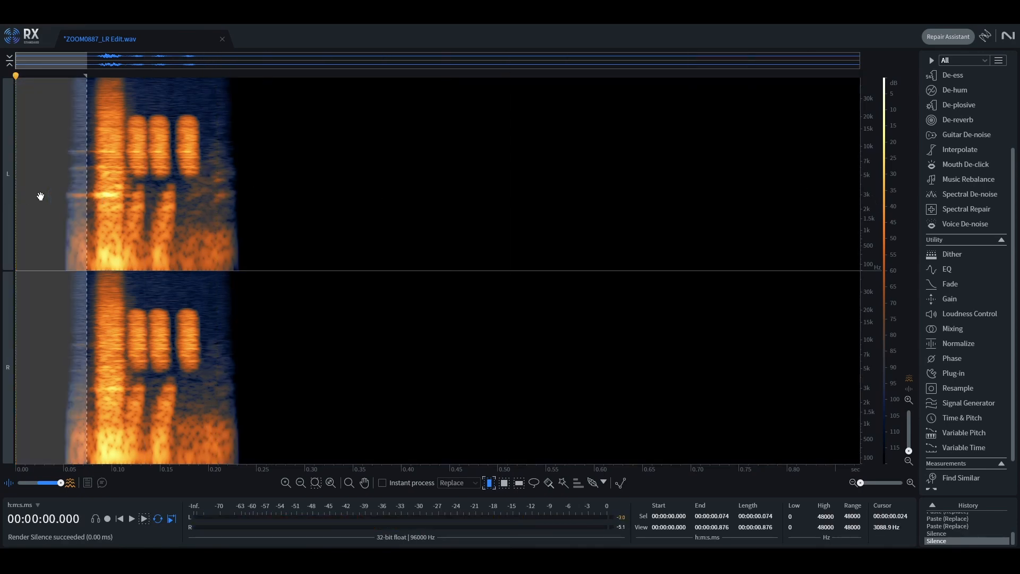
pyautogui.press('Delete')
pyautogui.press('space')
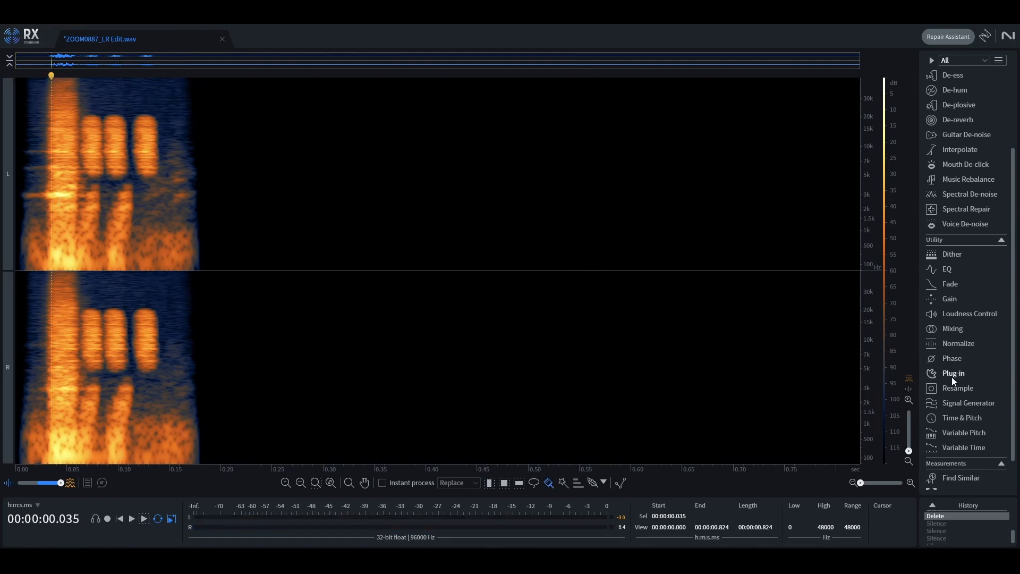
# Step: Open the Plug-in module, add a Transient Shaper in Snap Heap's first bus, and render it on the clip
pyautogui.click(954, 375)
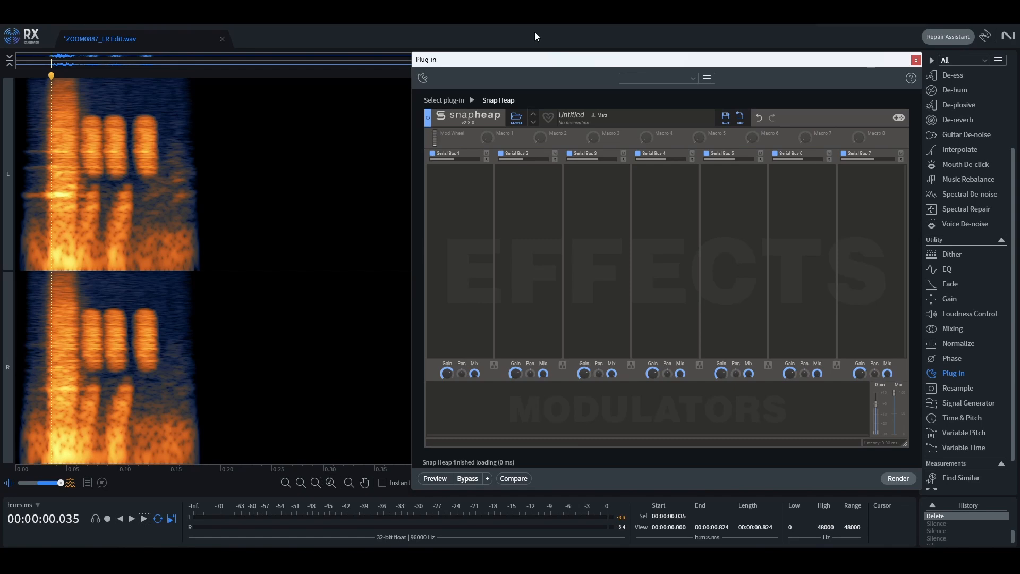
pyautogui.click(460, 179)
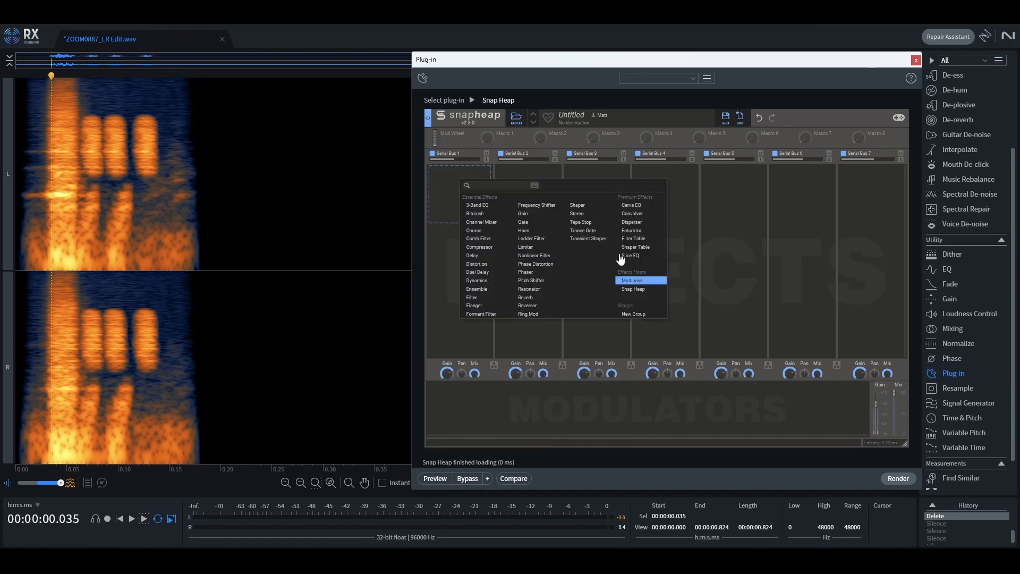
pyautogui.click(588, 239)
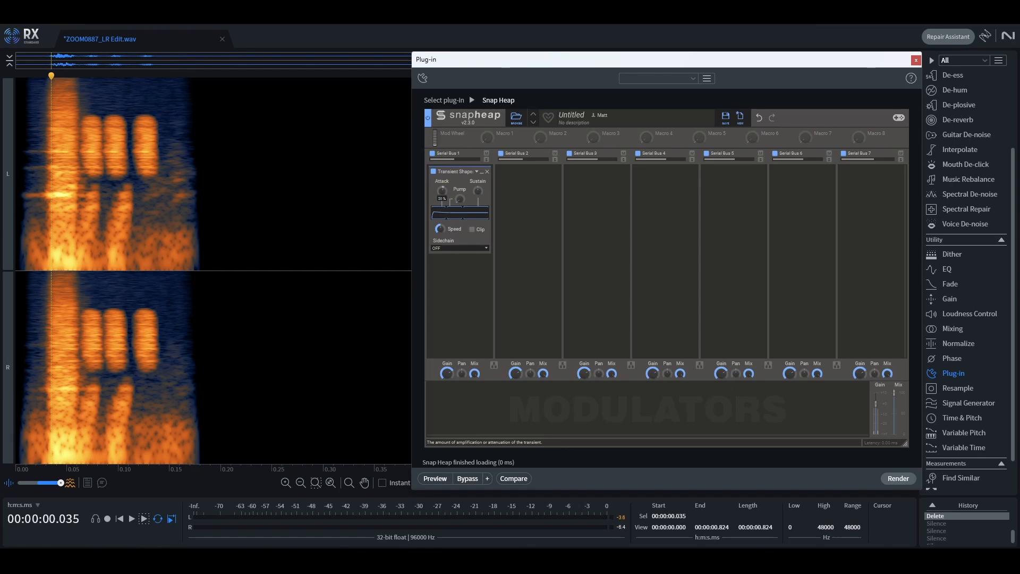
pyautogui.click(903, 480)
pyautogui.press('space')
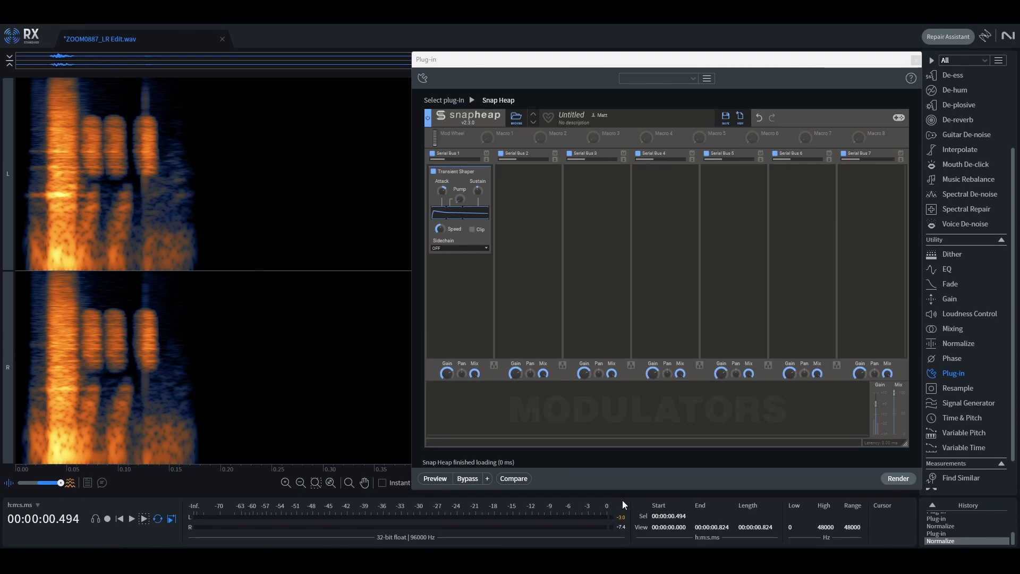
# Step: Add a Frequency Shifter set to -243 Hz in the second bus and render it on a brush selection over the pasted blocks
pyautogui.press('space')
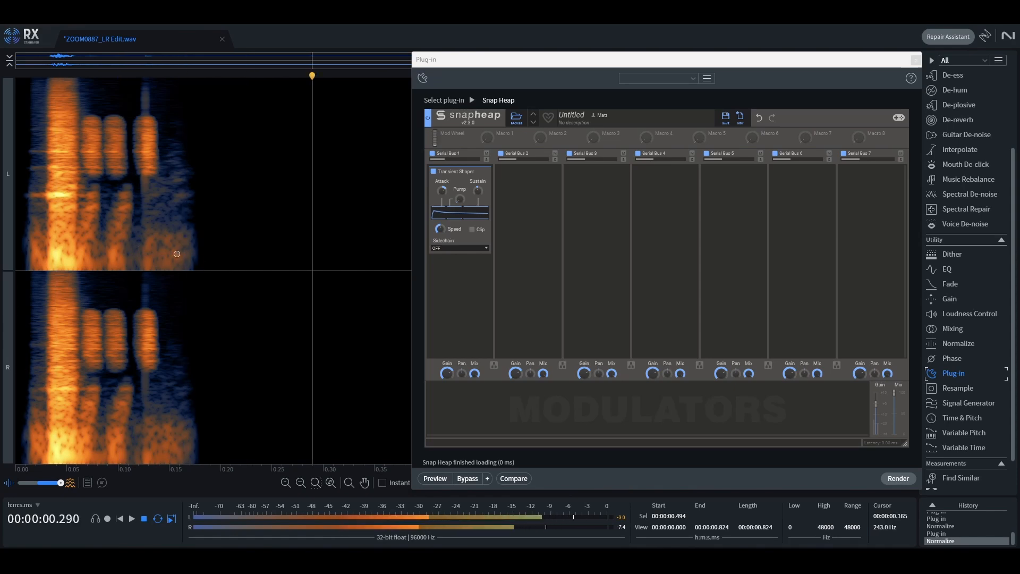
pyautogui.press('space')
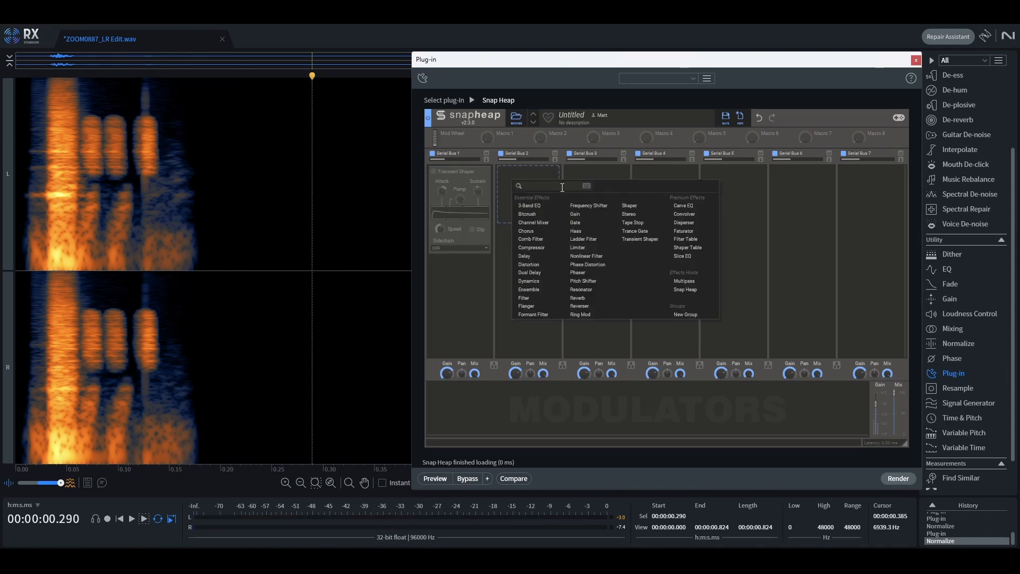
pyautogui.click(585, 205)
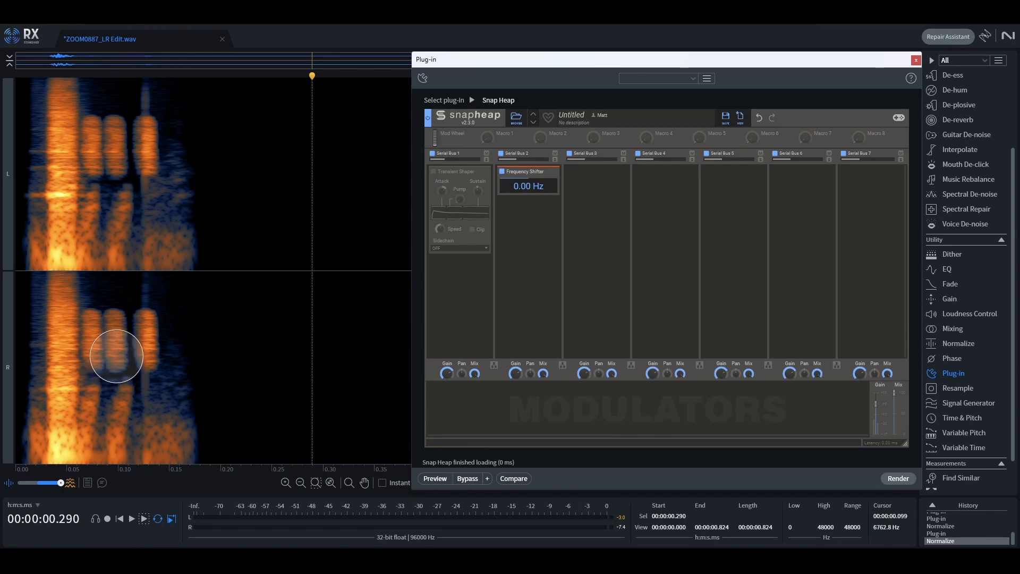
pyautogui.moveTo(83, 379)
pyautogui.mouseDown()
pyautogui.moveTo(152, 354)
pyautogui.moveTo(85, 400)
pyautogui.moveTo(117, 376)
pyautogui.mouseUp()
pyautogui.moveTo(521, 186); pyautogui.dragTo(521, 209)
pyautogui.click(898, 478)
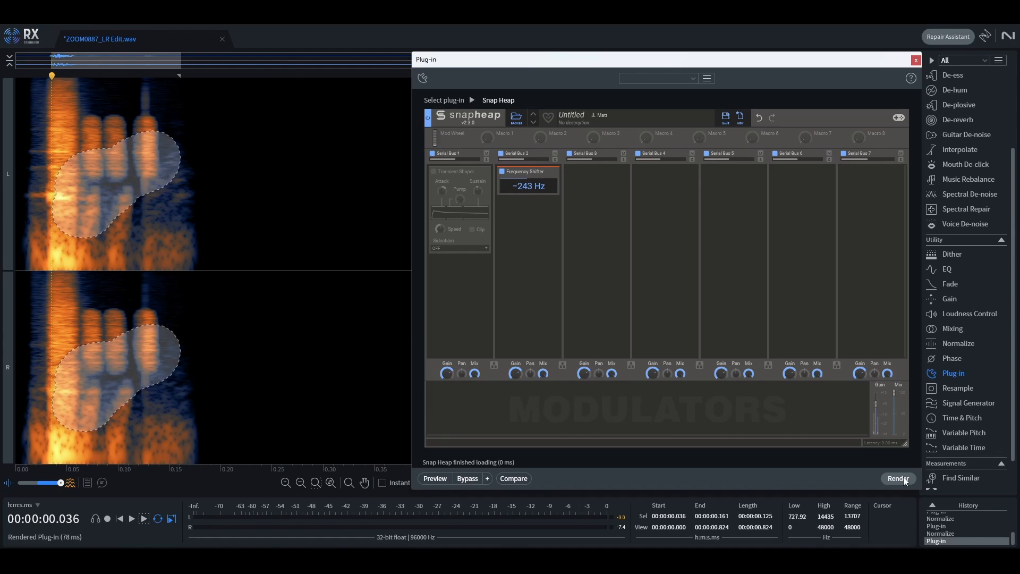
# Step: Brush-select a further area of the pasted blocks and render the frequency shift on it twice
pyautogui.moveTo(123, 388); pyautogui.dragTo(149, 385)
pyautogui.click(898, 479)
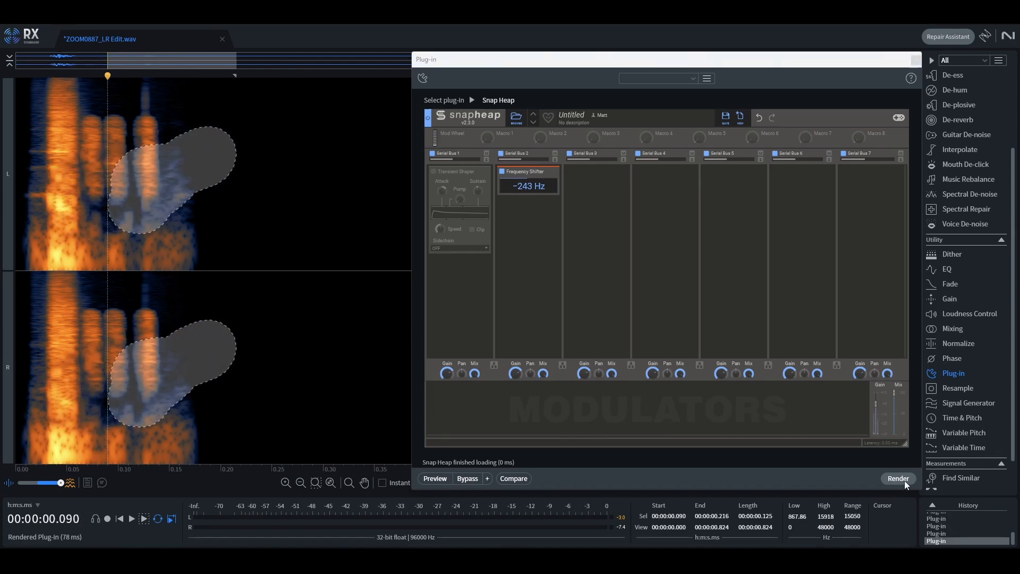
pyautogui.click(898, 478)
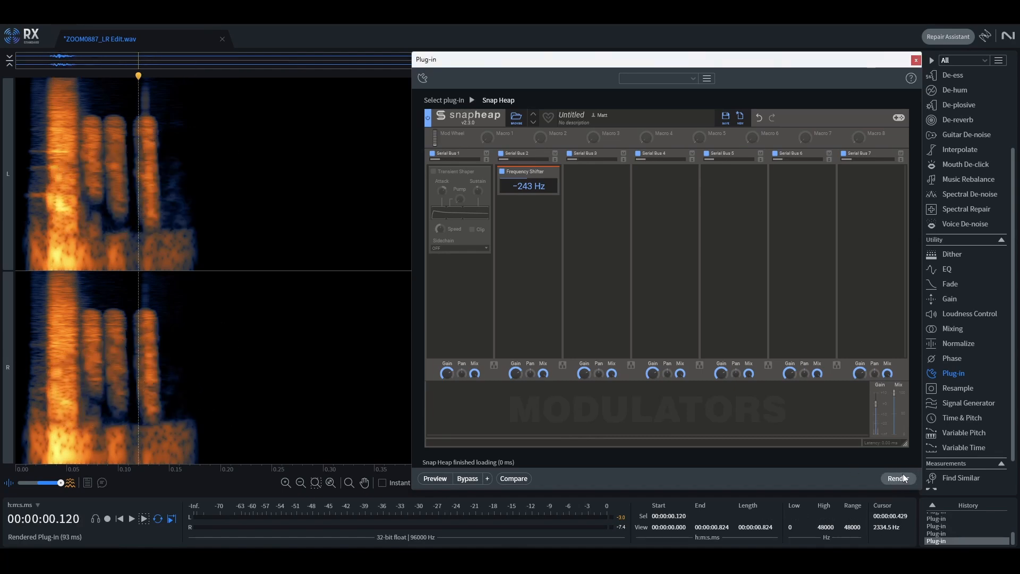
pyautogui.press('space')
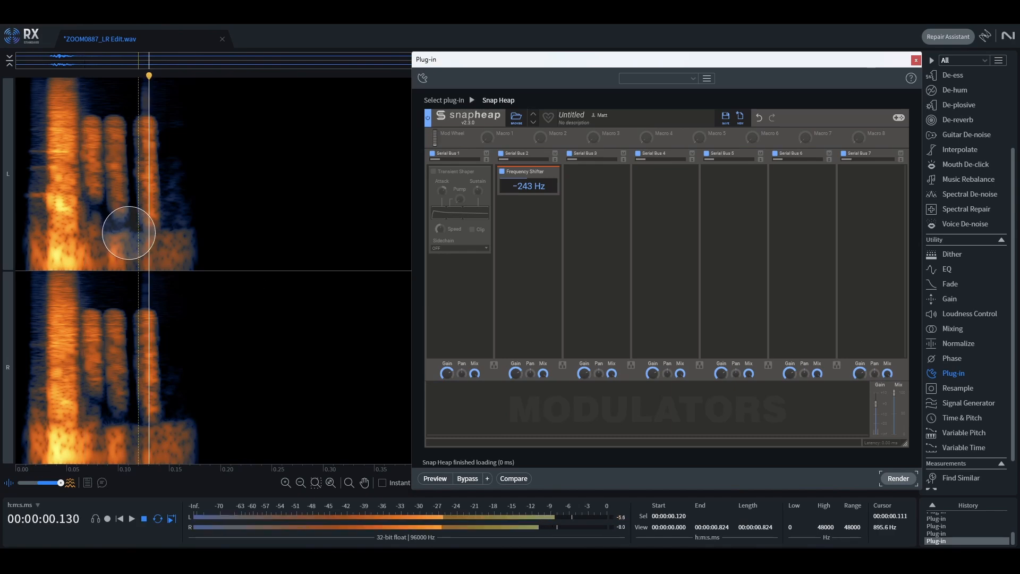
pyautogui.press('space')
# Step: Disable the Frequency Shifter and add Phase Distortion to the third bus
pyautogui.click(502, 172)
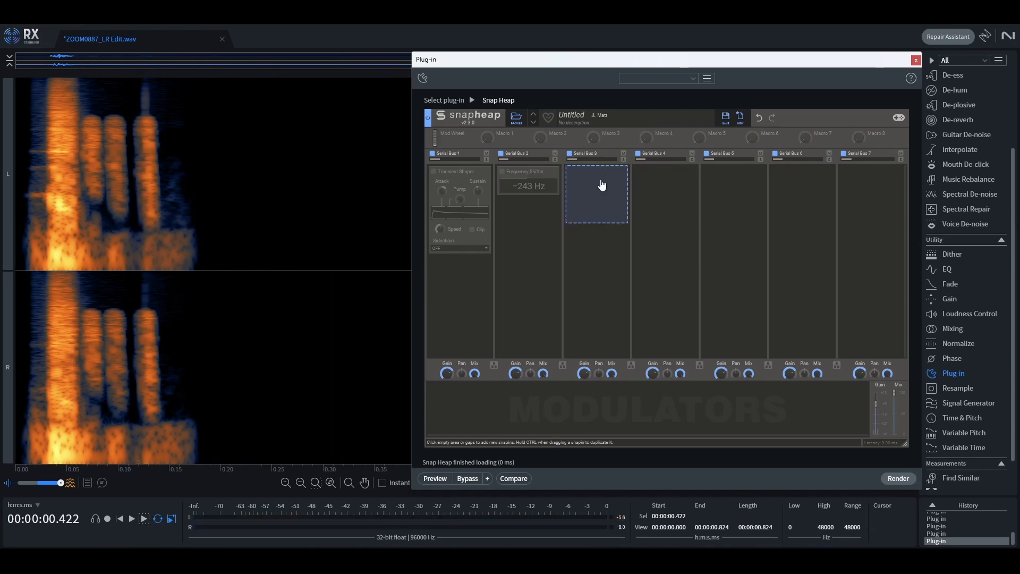
pyautogui.click(601, 184)
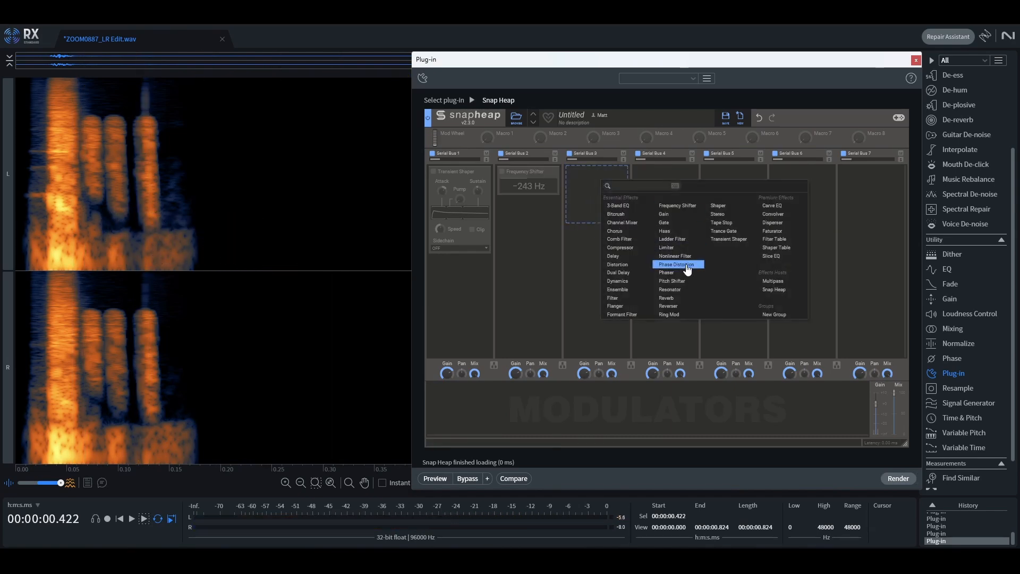
pyautogui.click(681, 263)
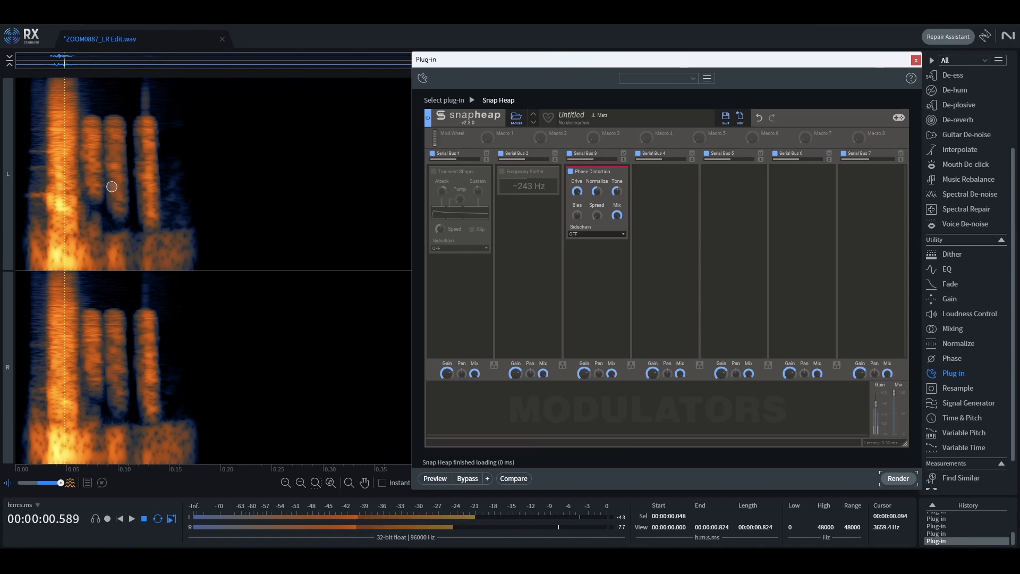
# Step: Brush-select the third pasted block and apply a 3 dB gain to it
pyautogui.moveTo(116, 192); pyautogui.dragTo(111, 181)
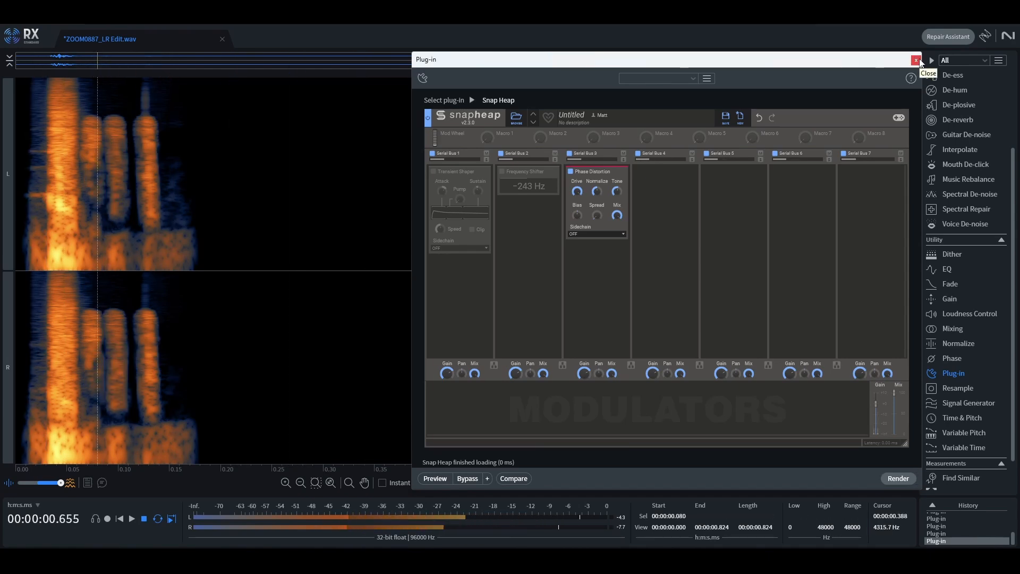
pyautogui.press('space')
pyautogui.moveTo(146, 119)
pyautogui.mouseDown()
pyautogui.moveTo(142, 223)
pyautogui.moveTo(154, 117)
pyautogui.moveTo(152, 264)
pyautogui.moveTo(154, 226)
pyautogui.mouseUp()
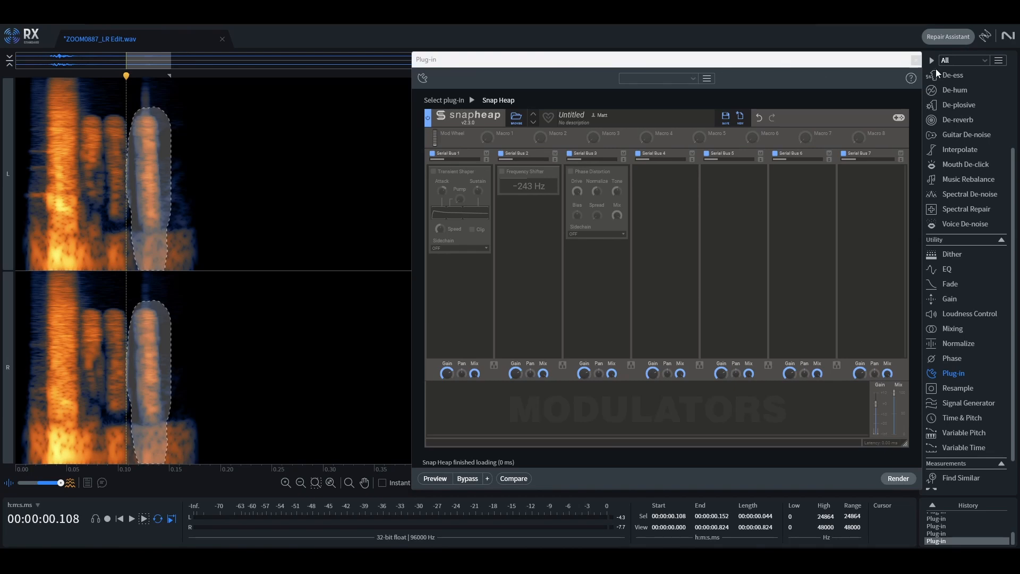
pyautogui.moveTo(905, 59); pyautogui.dragTo(881, 53)
pyautogui.click(951, 299)
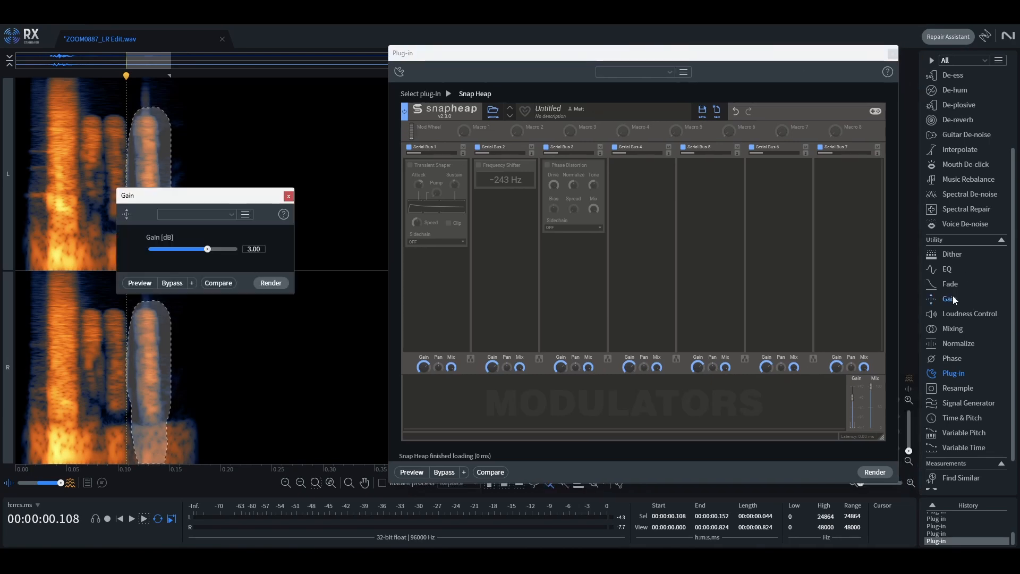
pyautogui.moveTo(244, 198); pyautogui.dragTo(307, 169)
pyautogui.click(334, 255)
# Step: Delete a short time range around 0.10 s between the blocks using time selection
pyautogui.press('space')
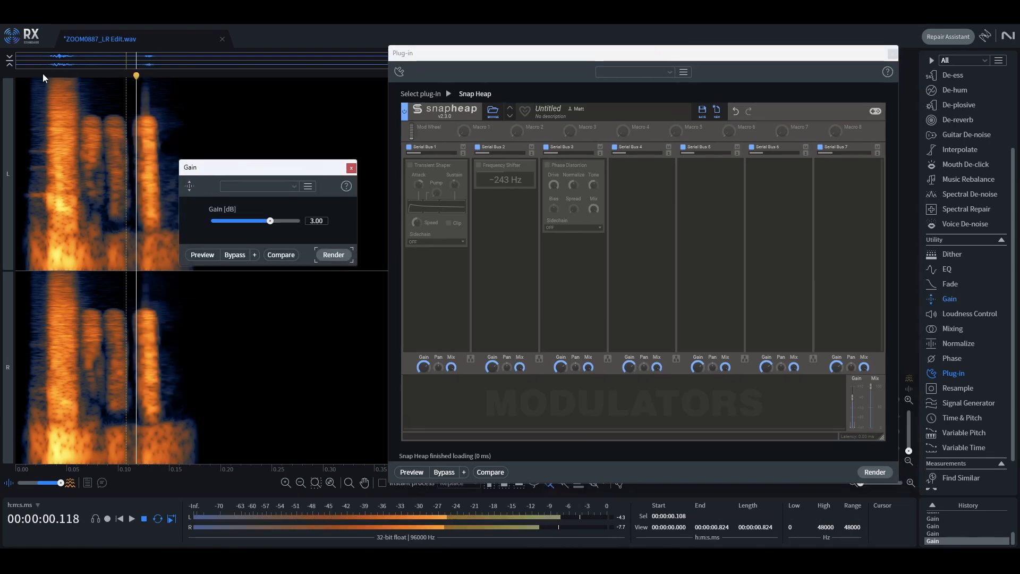
pyautogui.press('space')
pyautogui.moveTo(547, 53); pyautogui.dragTo(513, 39)
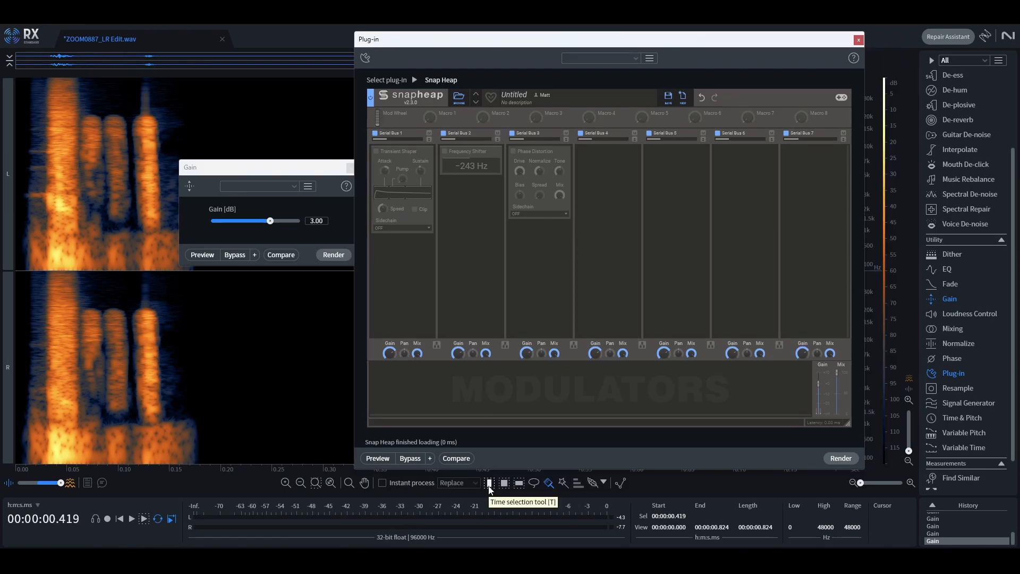
pyautogui.click(489, 485)
pyautogui.moveTo(114, 141); pyautogui.dragTo(135, 142)
pyautogui.press('Delete')
# Step: Delete another short time range near 0.08 s between the first blocks
pyautogui.click(39, 71)
pyautogui.press('space')
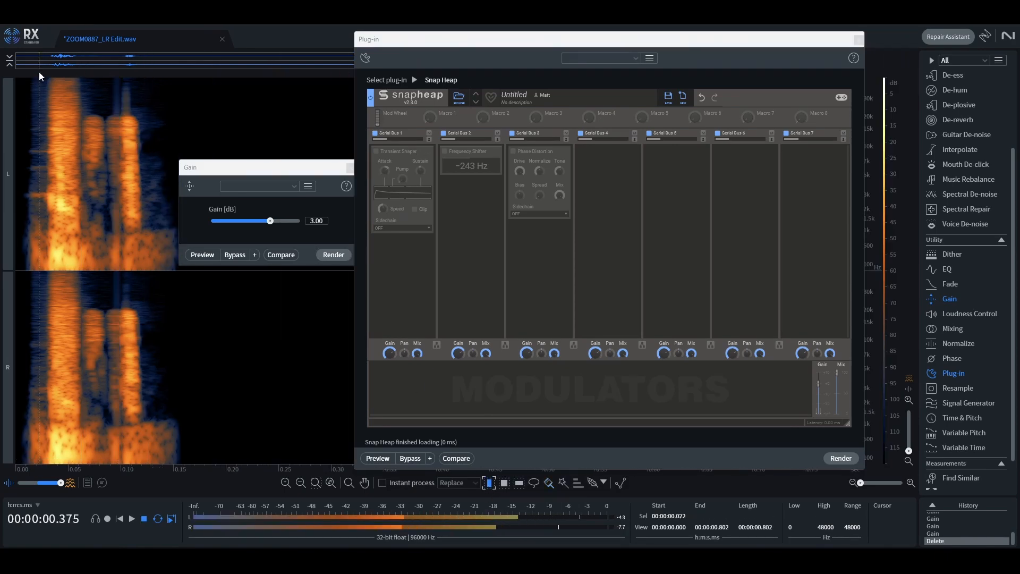
pyautogui.press('space')
pyautogui.moveTo(97, 153); pyautogui.dragTo(109, 155)
pyautogui.press('Delete')
# Step: Silence the range from about 0.005 to 0.033 s at the clip's start and play it back
pyautogui.press('space')
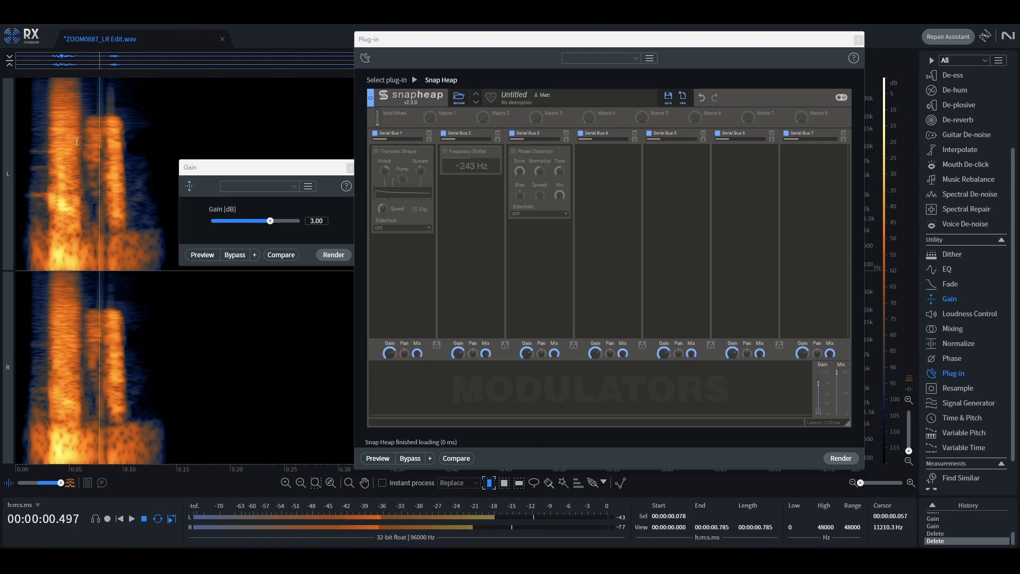
pyautogui.press('space')
pyautogui.moveTo(21, 143); pyautogui.dragTo(51, 149)
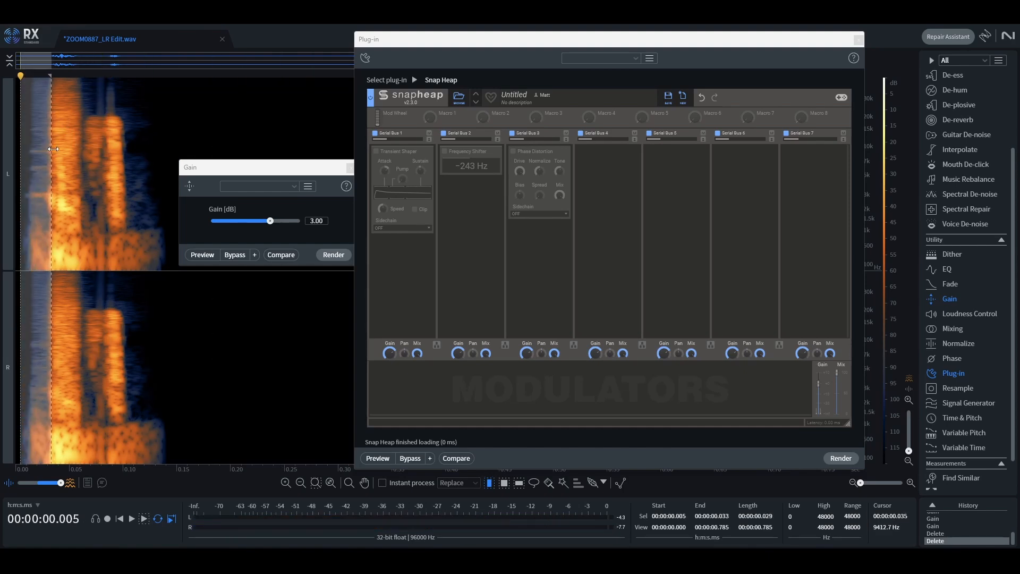
pyautogui.hotkey('ctrl', 'Delete')
pyautogui.hotkey('ctrl', 'Delete')
pyautogui.hotkey('ctrl', 'Delete')
pyautogui.hotkey('ctrl', 'Delete')
pyautogui.hotkey('ctrl', 'Delete')
pyautogui.click(22, 161)
pyautogui.press('space')
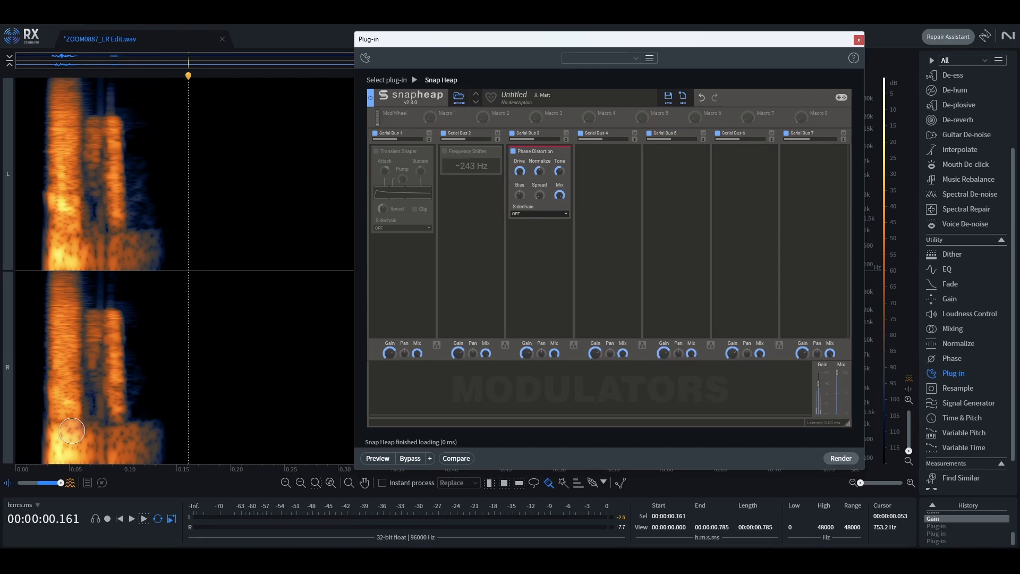
# Step: Apply an EQ high-pass filter at 163 Hz to the clip
pyautogui.hotkey('ctrl', 'd')
pyautogui.press('space')
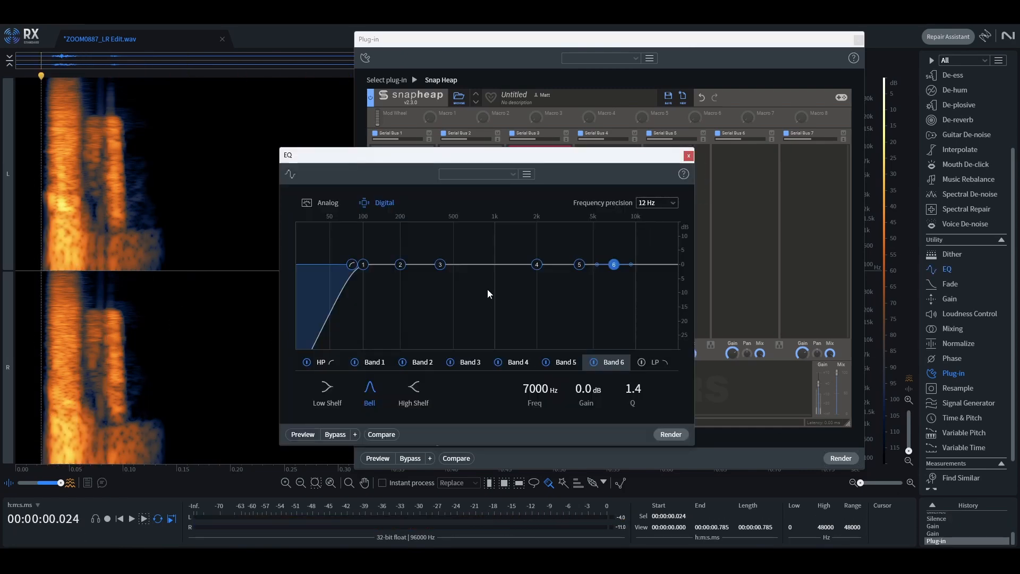
pyautogui.click(363, 269)
pyautogui.moveTo(352, 268); pyautogui.dragTo(389, 267)
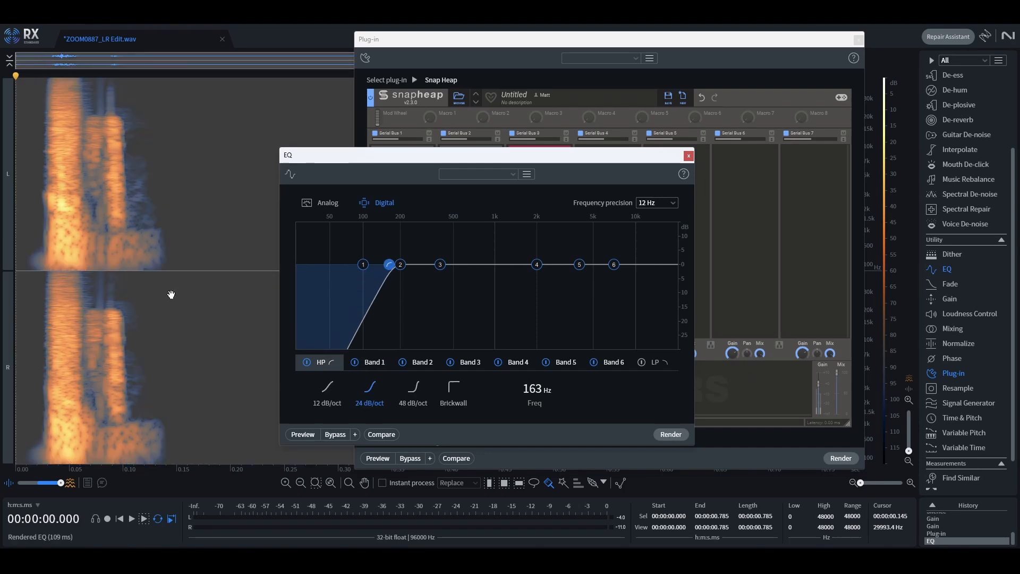
pyautogui.press('space')
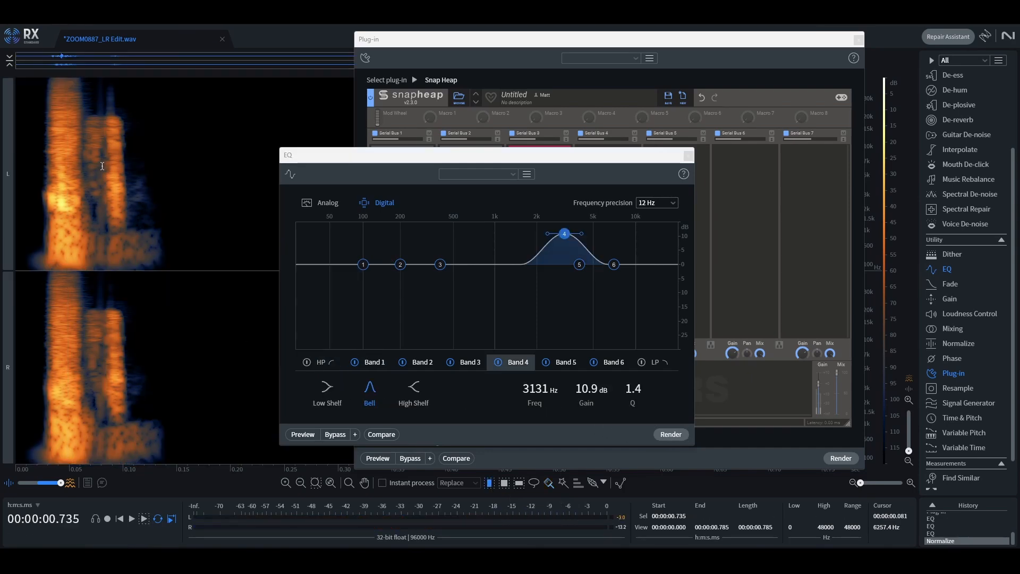
# Step: Render the Snap Heap chain, now with Chorus in the fourth bus, on a lasso selection around the lower blocks
pyautogui.moveTo(109, 165); pyautogui.dragTo(140, 165)
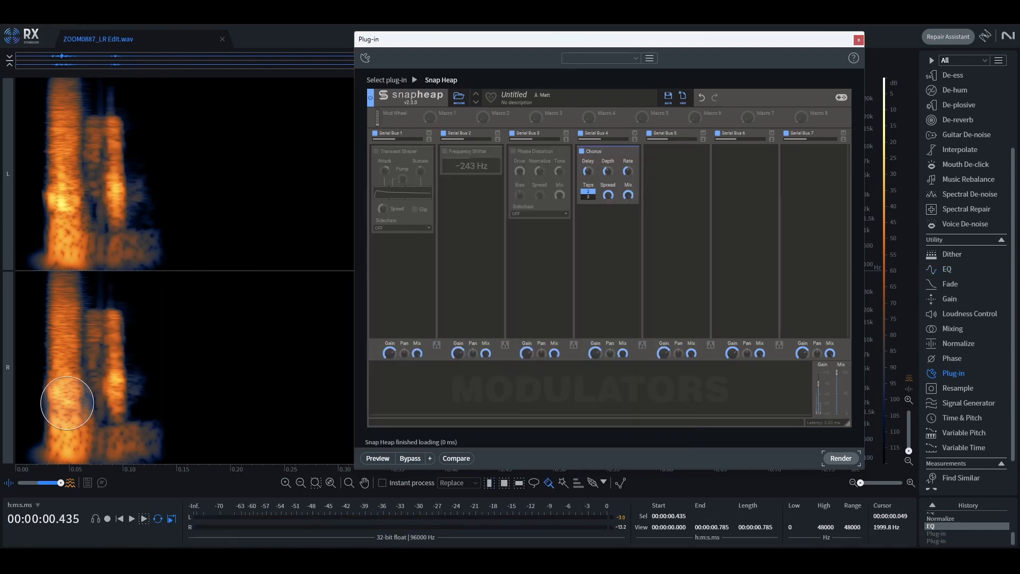
pyautogui.moveTo(73, 397)
pyautogui.mouseDown()
pyautogui.moveTo(111, 404)
pyautogui.moveTo(127, 432)
pyautogui.mouseUp()
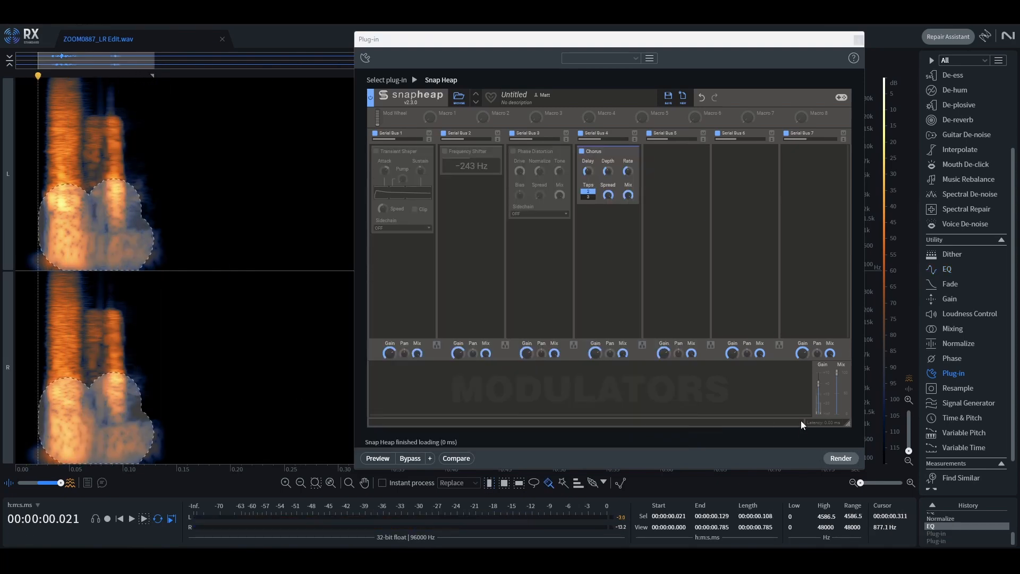
pyautogui.click(840, 458)
pyautogui.press('space')
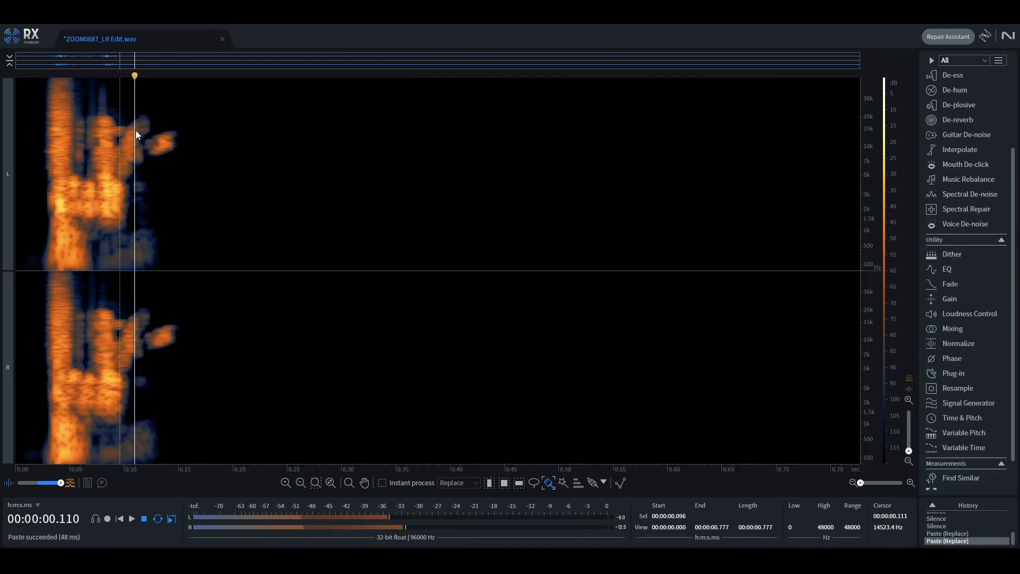
# Step: Select the small pasted fragment beyond the blocks and play the clip back
pyautogui.moveTo(136, 129); pyautogui.dragTo(161, 144)
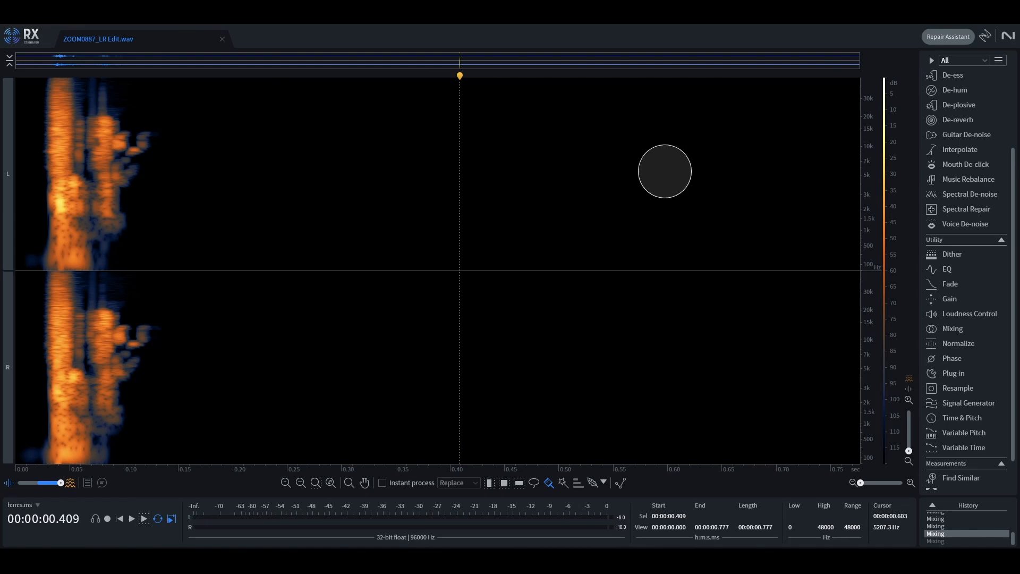
pyautogui.press('space')
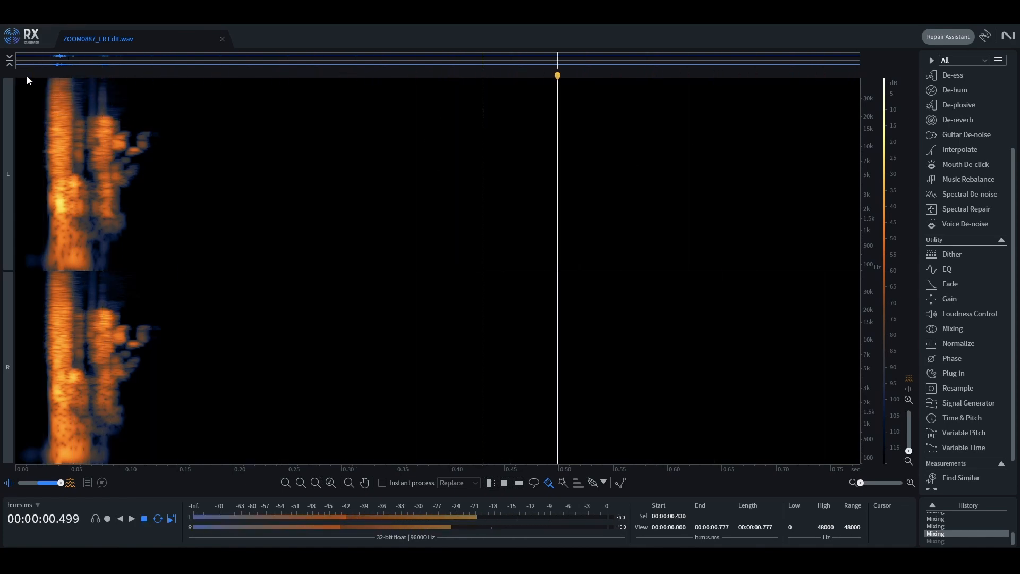
pyautogui.press('space')
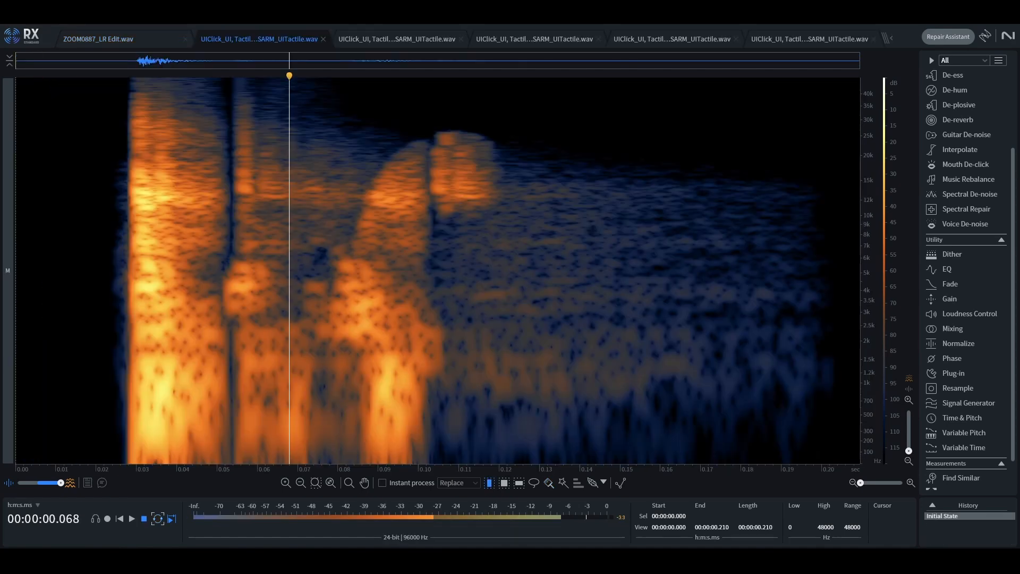
# Step: Cycle through the open UIClick_UI Tactile files to compare their spectrograms
pyautogui.hotkey('ctrl', 'Tab')
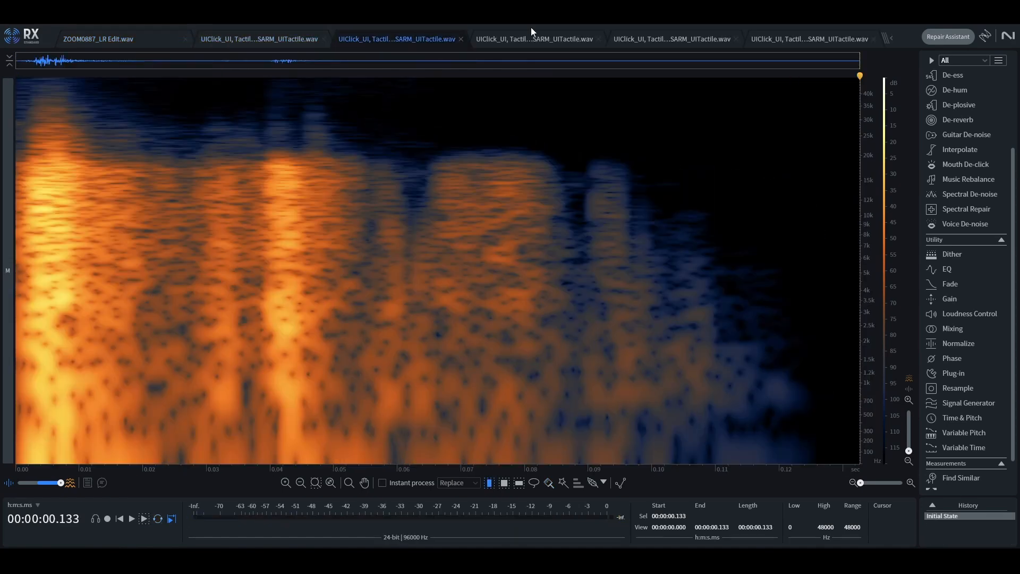
pyautogui.hotkey('ctrl', 'Tab')
pyautogui.hotkey('ctrl', 'Tab')
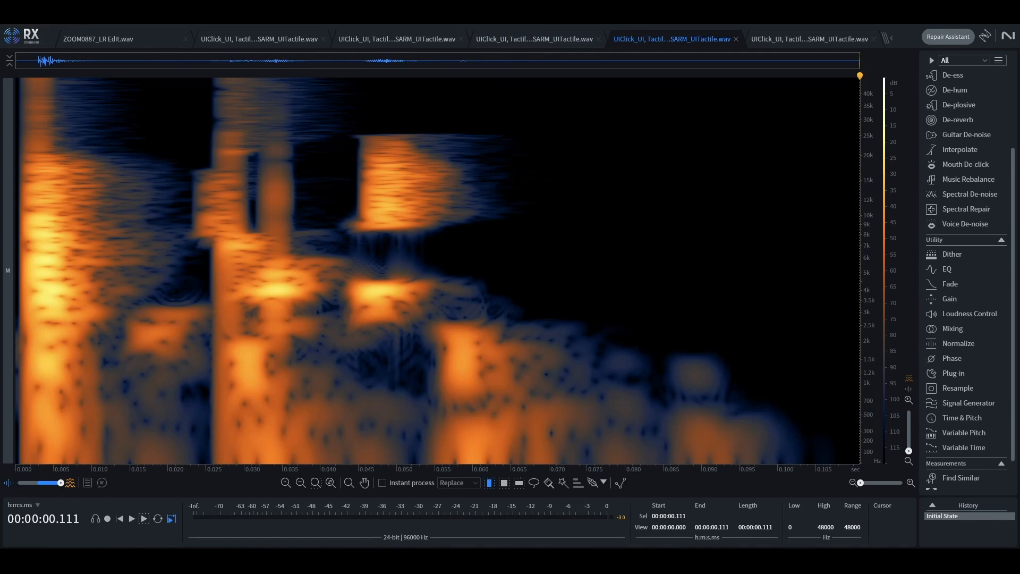
pyautogui.hotkey('ctrl', 'Tab')
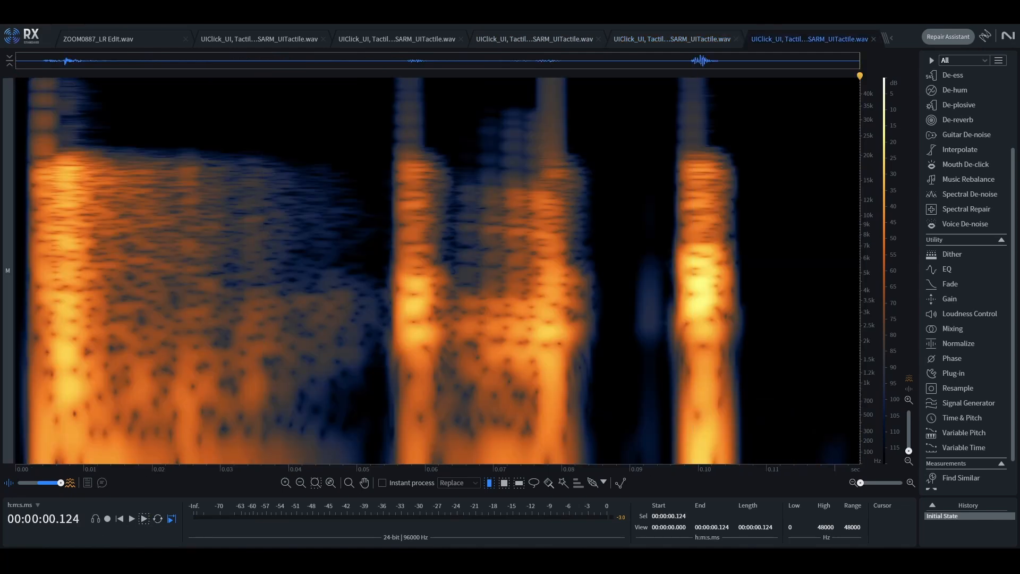